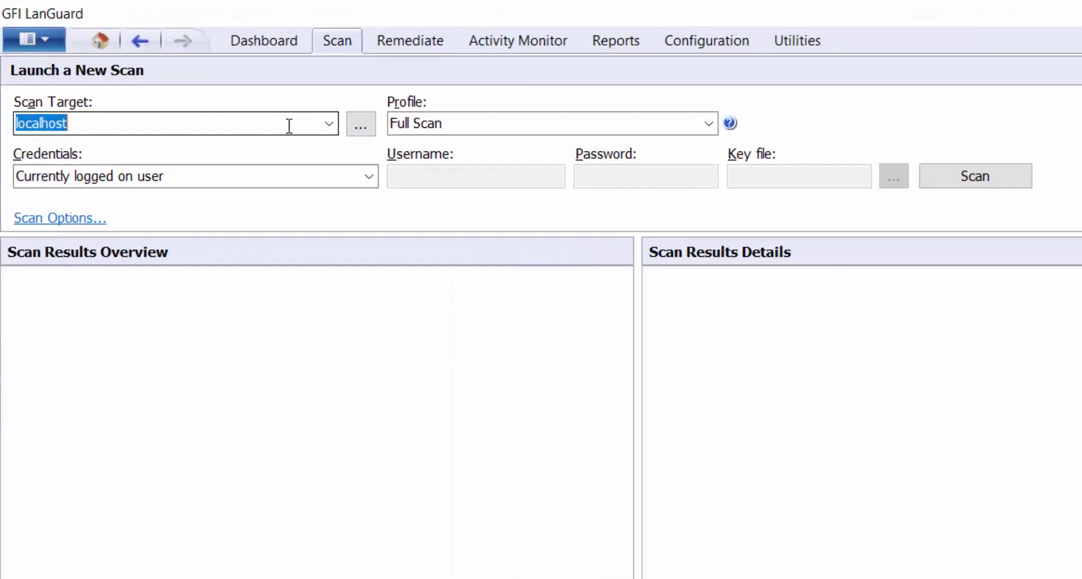
Choose the Missing Patches profile for localhost, check the scan options without changing them, and run the scan
click(710, 124)
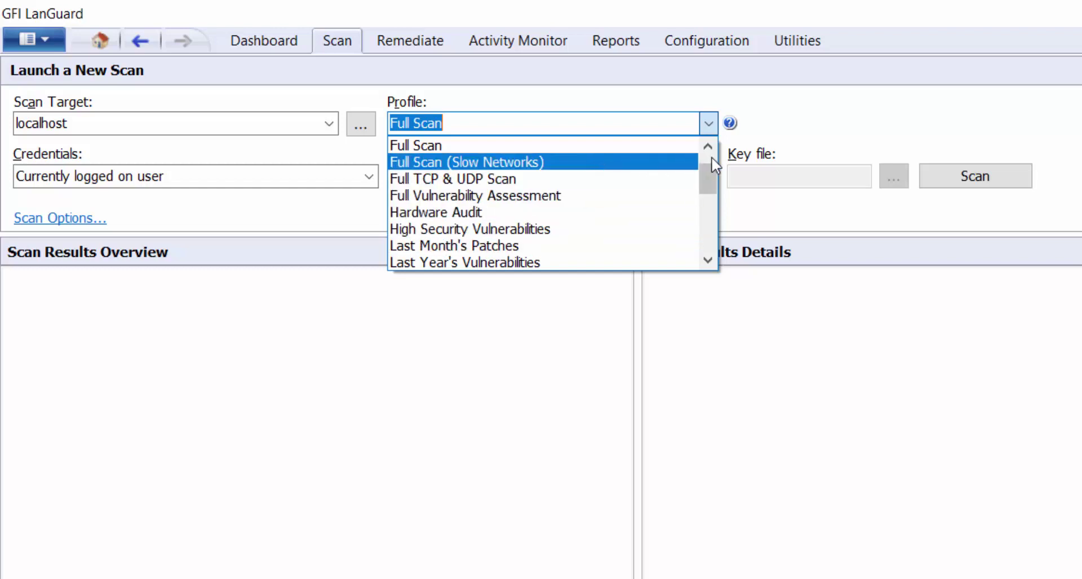
drag(713, 171, 712, 183)
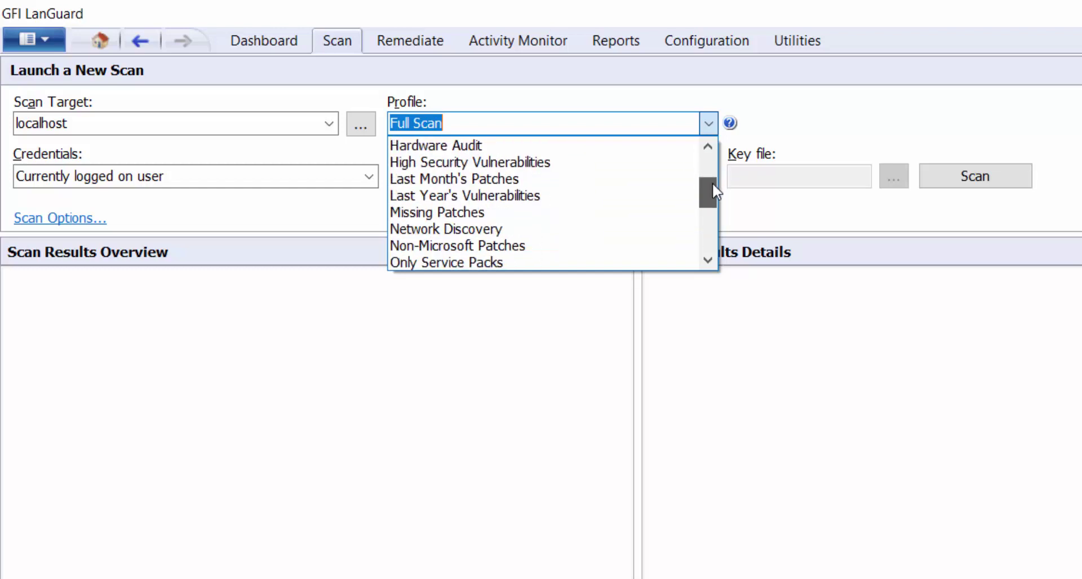
click(490, 213)
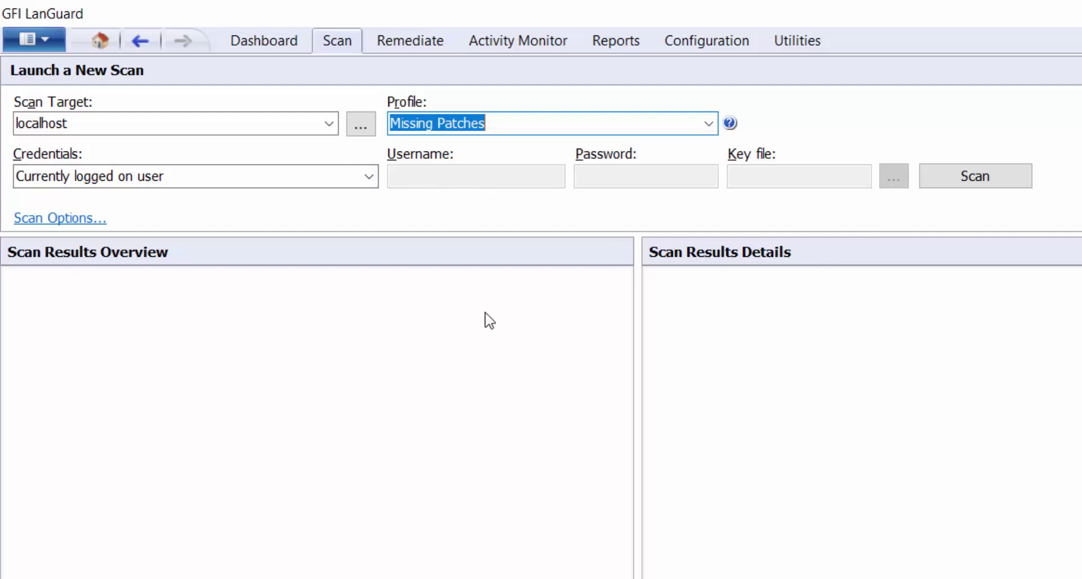
click(56, 218)
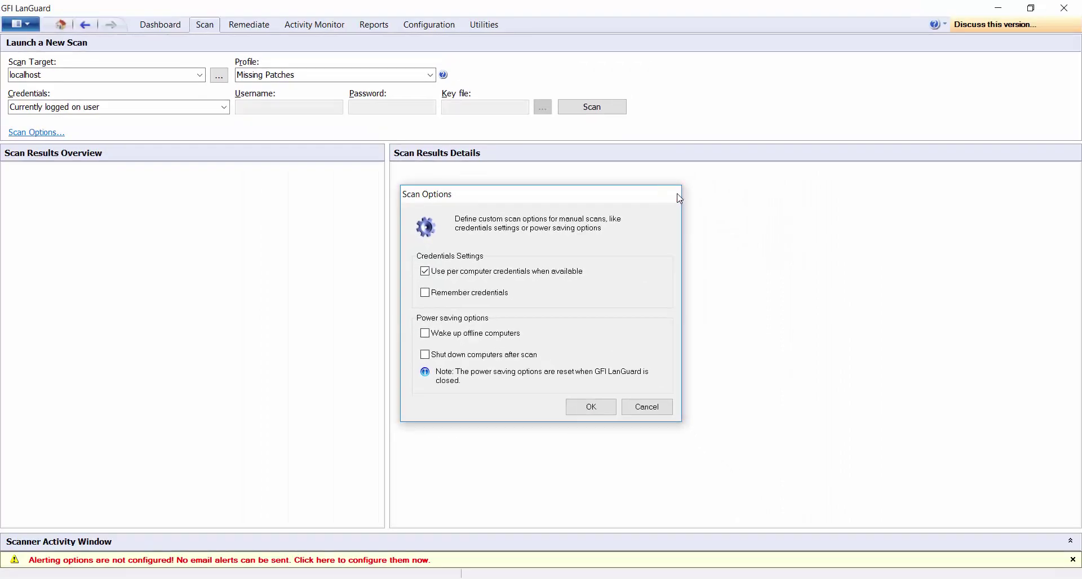
click(788, 115)
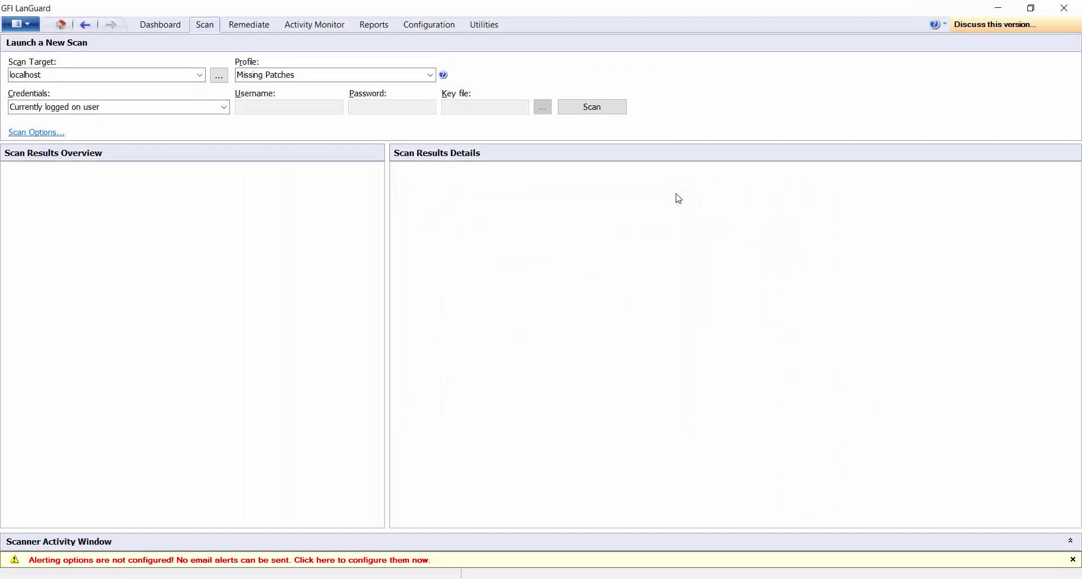
click(591, 108)
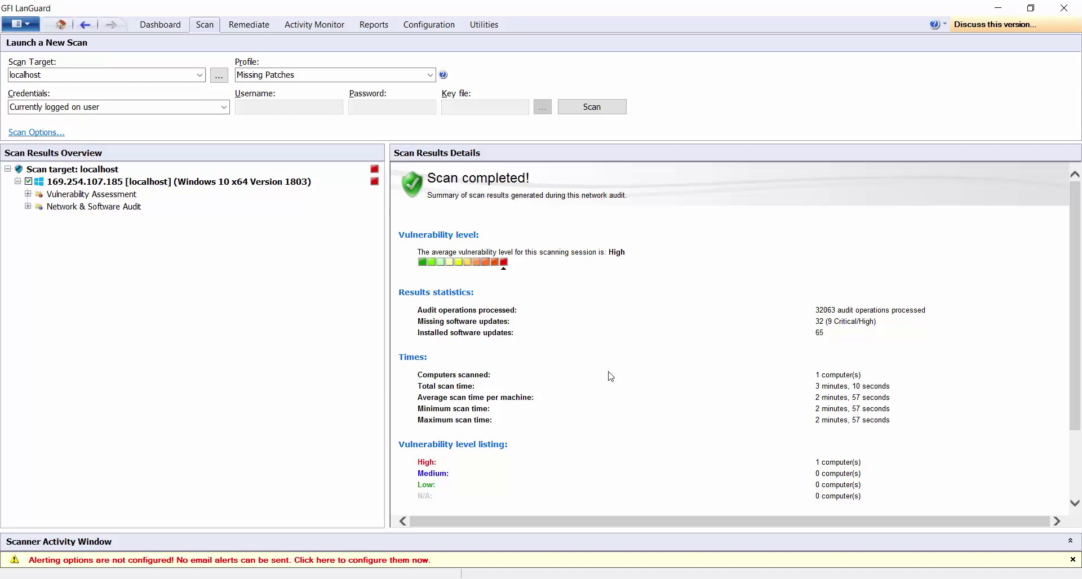
Review the completed scan's summary, including the vulnerability level, results statistics and scan times
scroll(610, 387, down, 1)
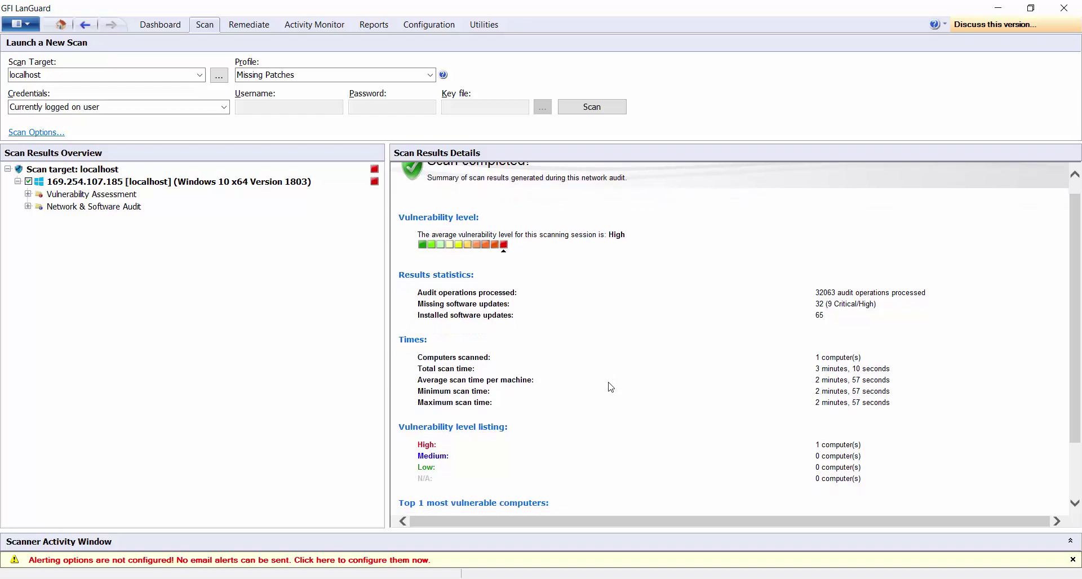
scroll(610, 387, up, 1)
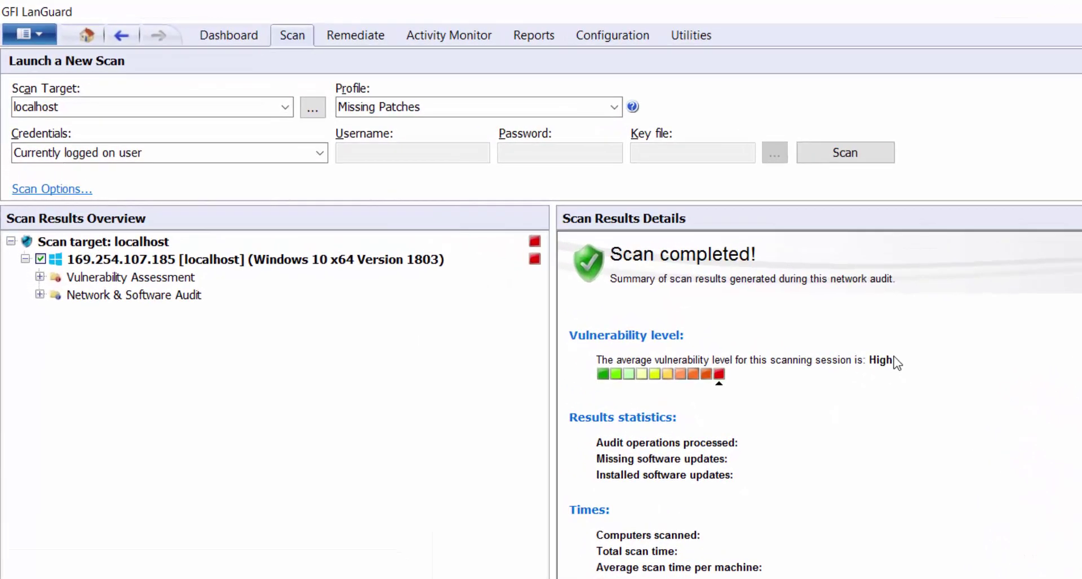
drag(894, 361, 870, 361)
click(901, 521)
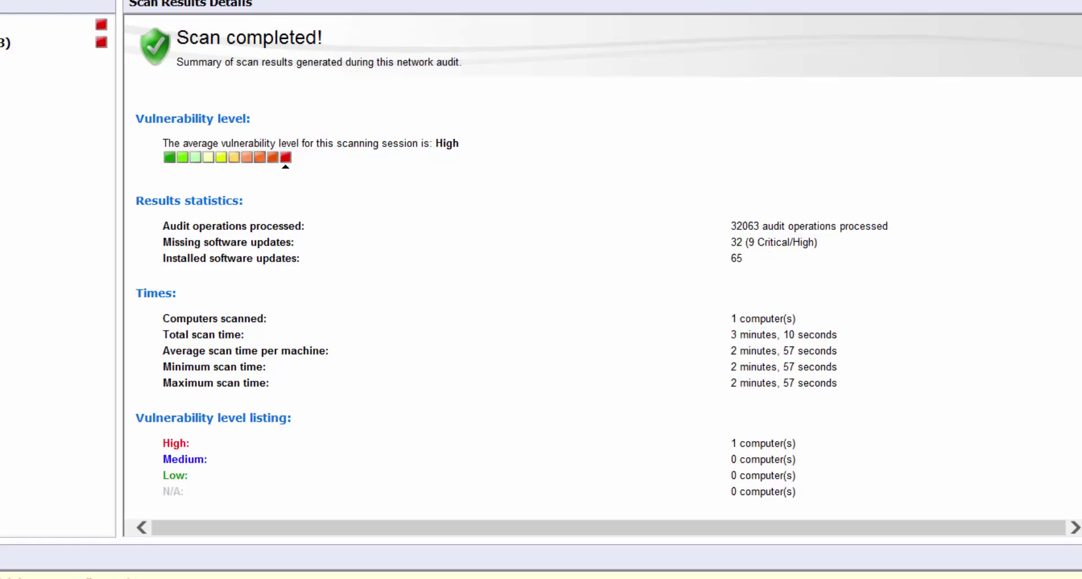
Expand the Vulnerability Assessment results and inspect the missing service packs, update rollups and security updates
click(28, 194)
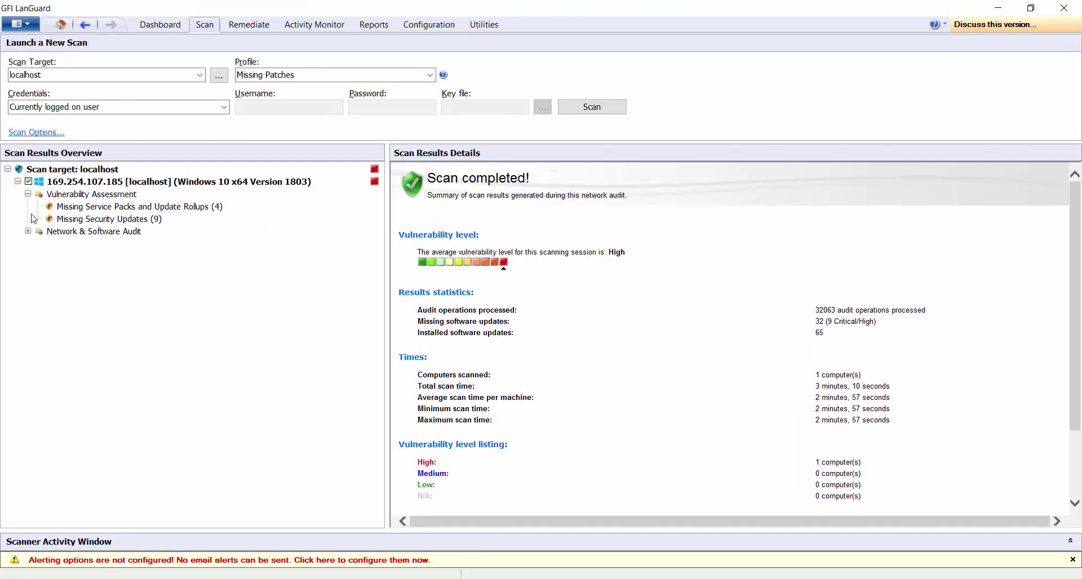
click(93, 209)
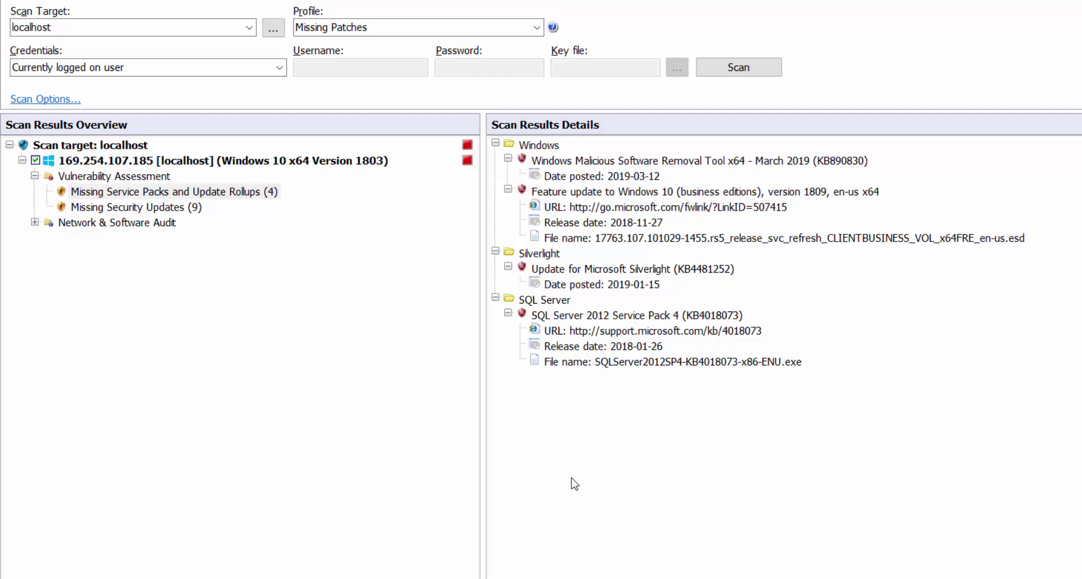
click(120, 209)
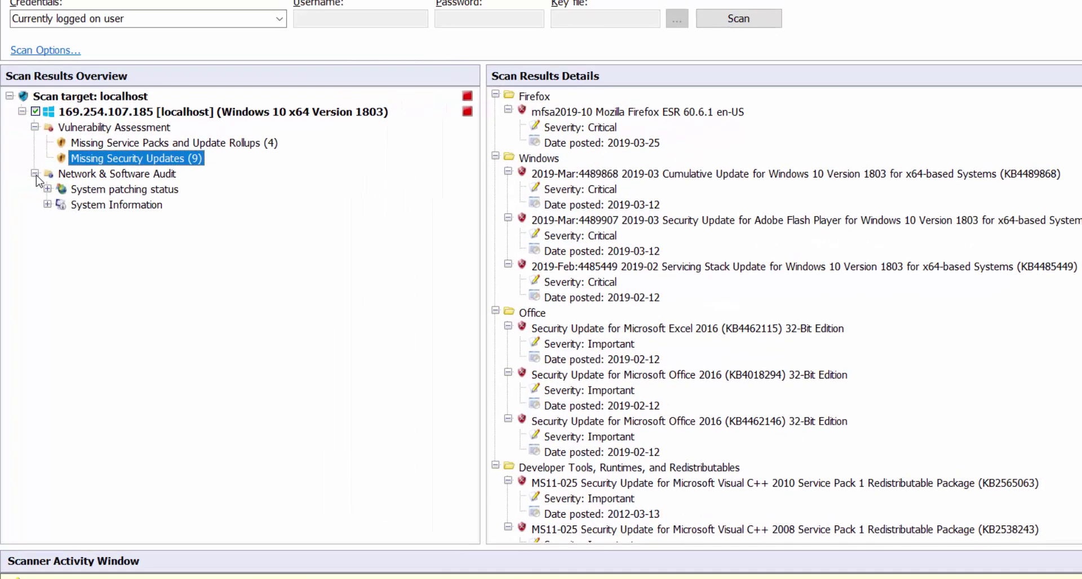
Expand System patching status under Network & Software Audit and read through the Missing Non-Security Updates
click(47, 189)
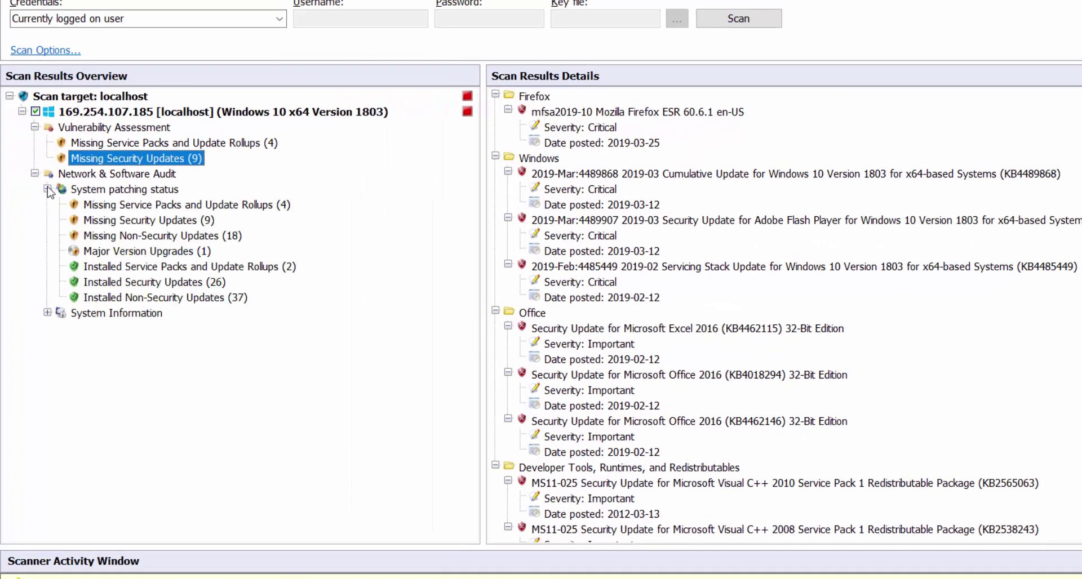
click(147, 236)
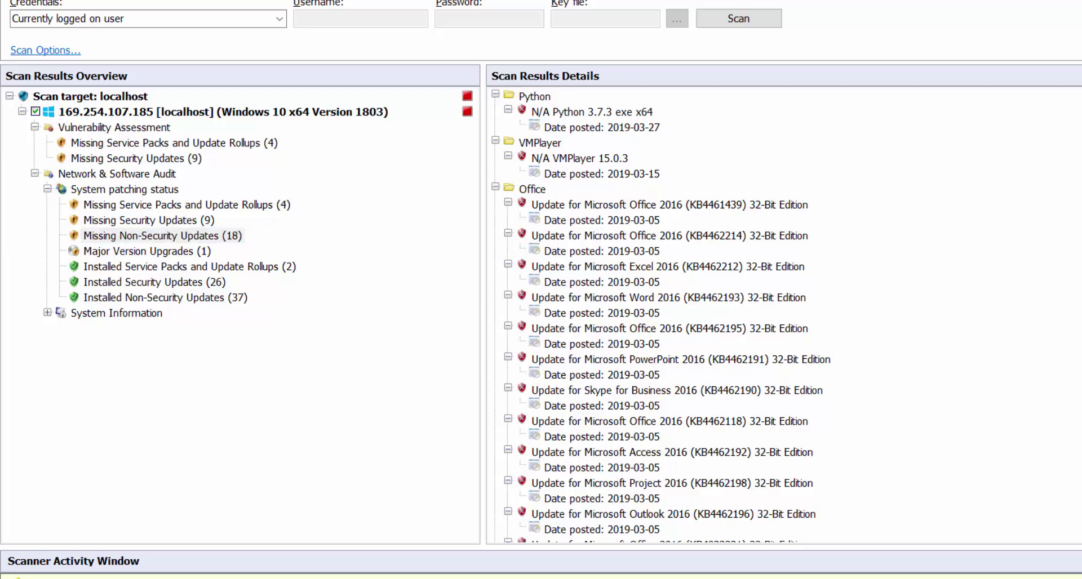
scroll(661, 317, down, 5)
scroll(702, 315, down, 2)
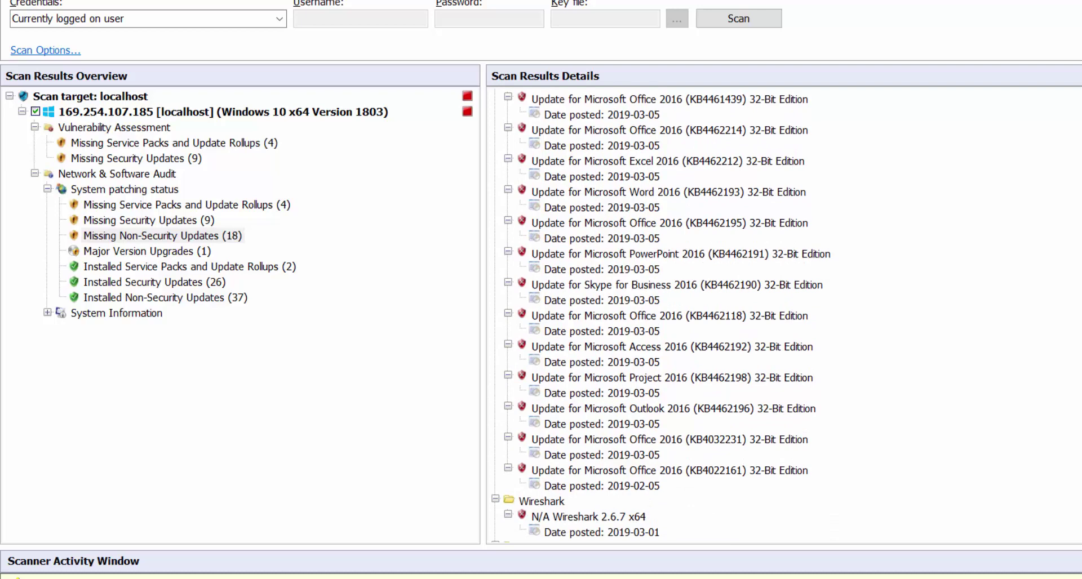
scroll(784, 316, down, 2)
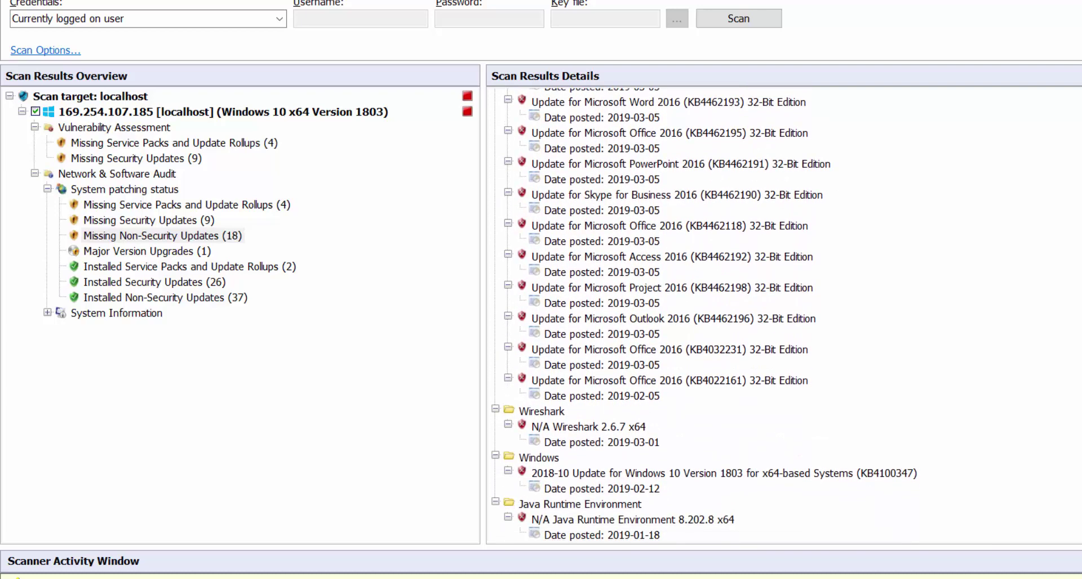
scroll(783, 316, up, 4)
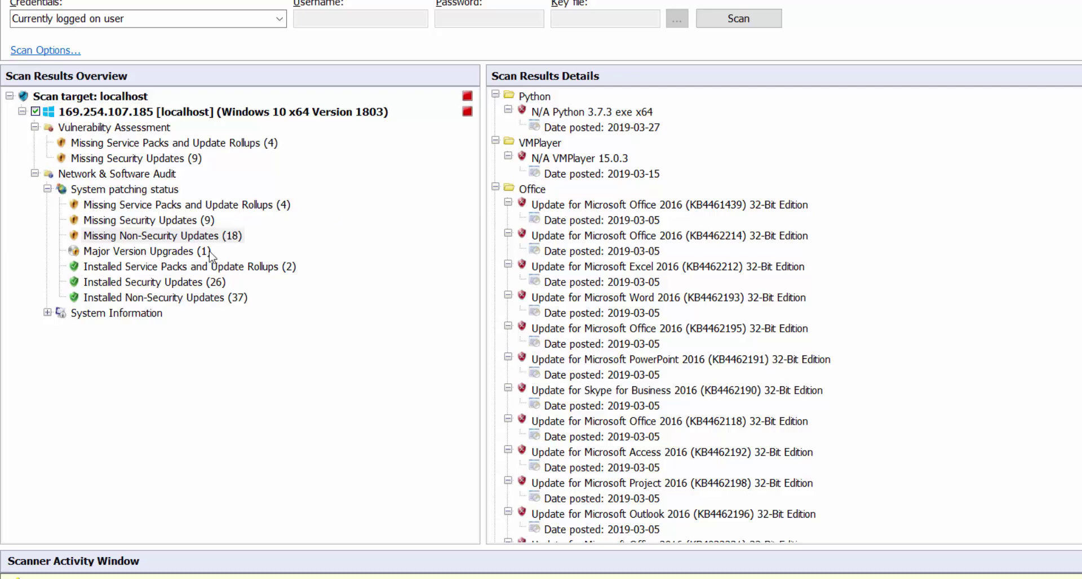
Inspect the installed security and non-security updates by product, and expand the System Information results
click(169, 282)
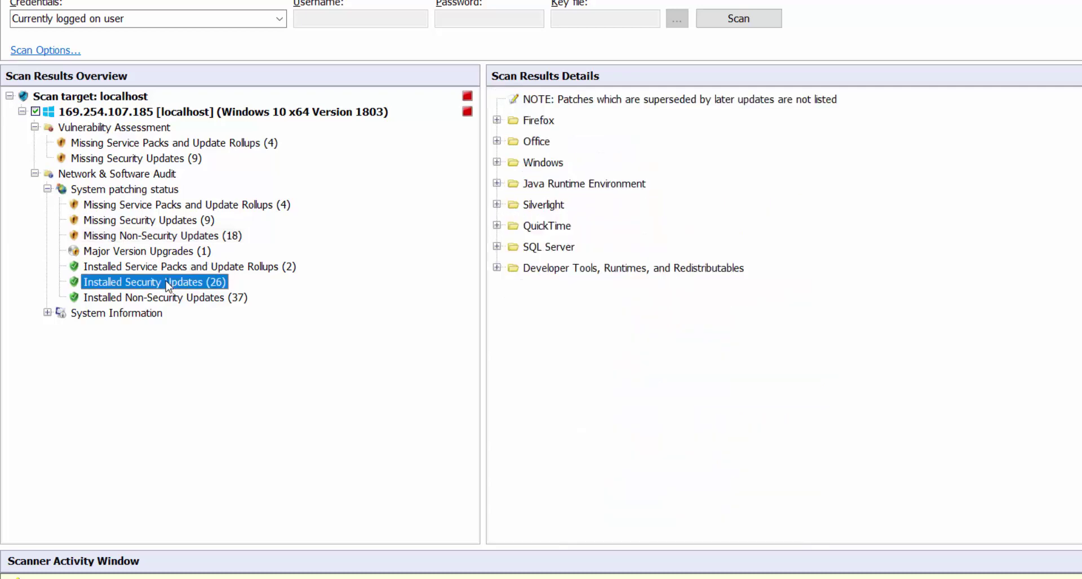
click(213, 300)
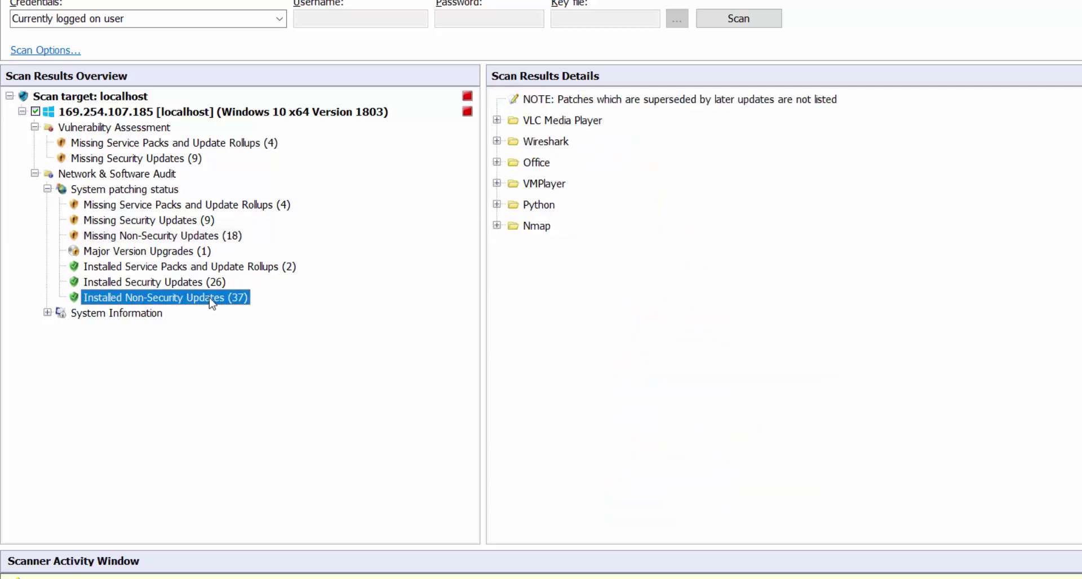
click(497, 142)
click(497, 141)
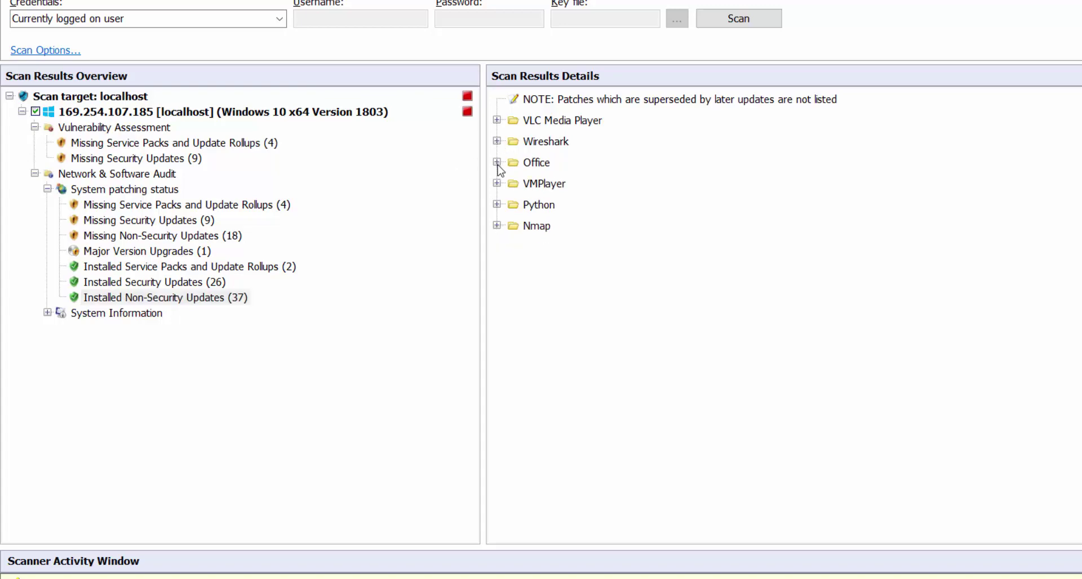
click(497, 162)
click(497, 99)
click(497, 226)
click(497, 226)
click(47, 313)
click(105, 346)
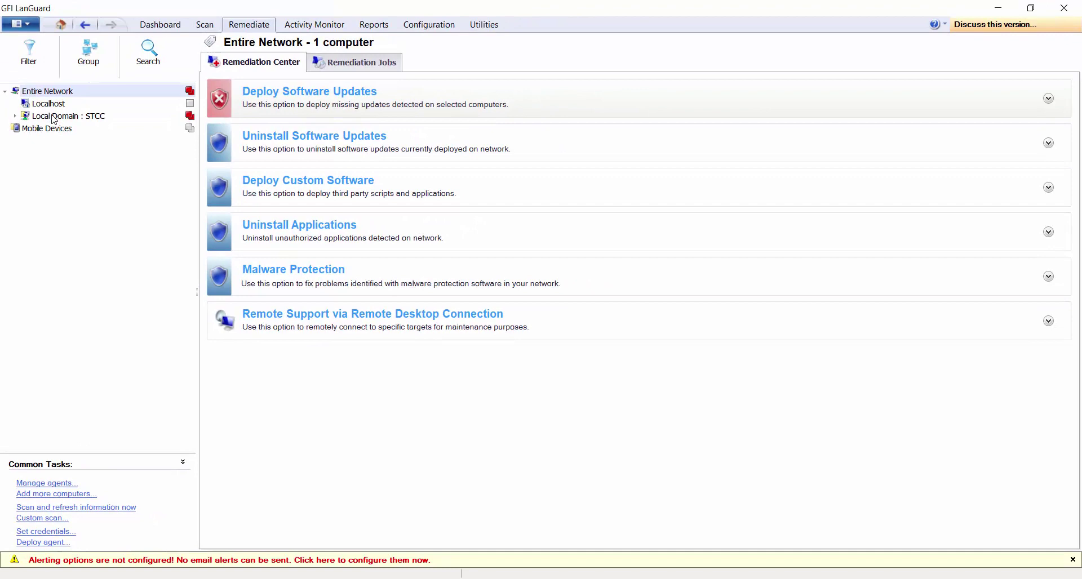
Select LOCALHOST under Local Domain : STCC as the remediation target and check its existing remediation jobs
click(14, 117)
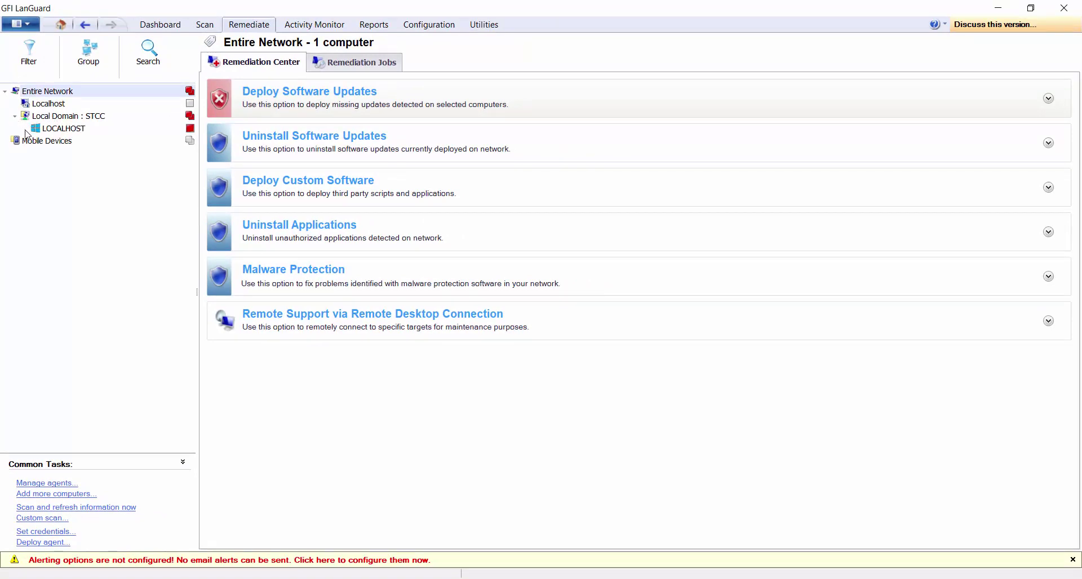
click(53, 130)
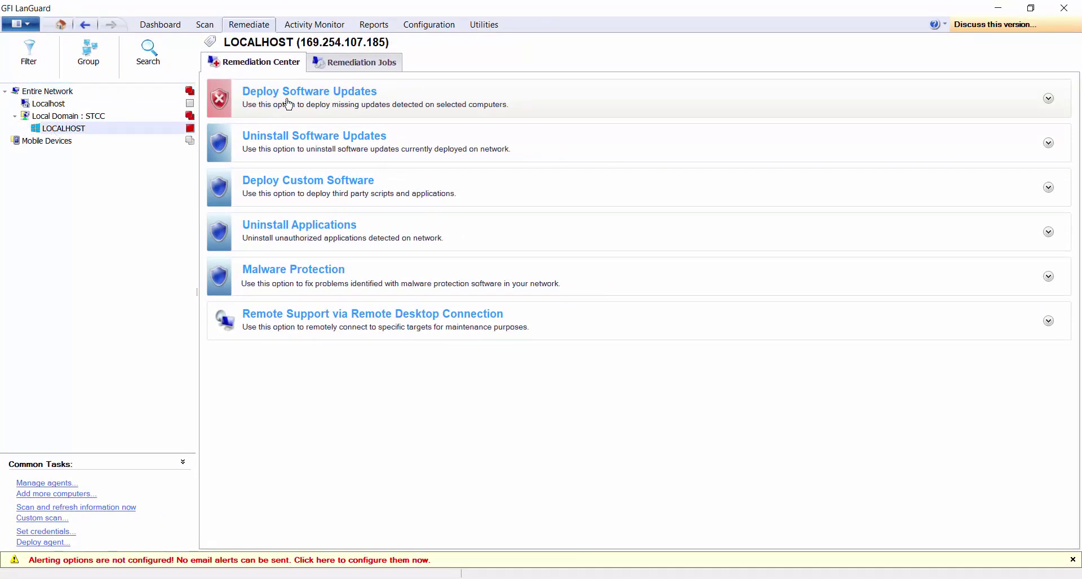
click(356, 65)
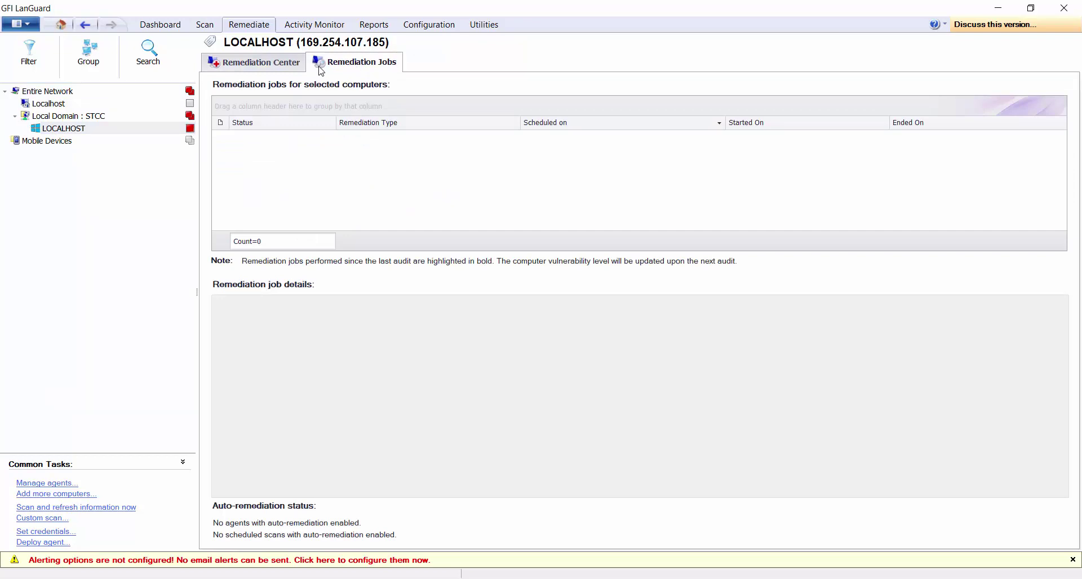
click(279, 66)
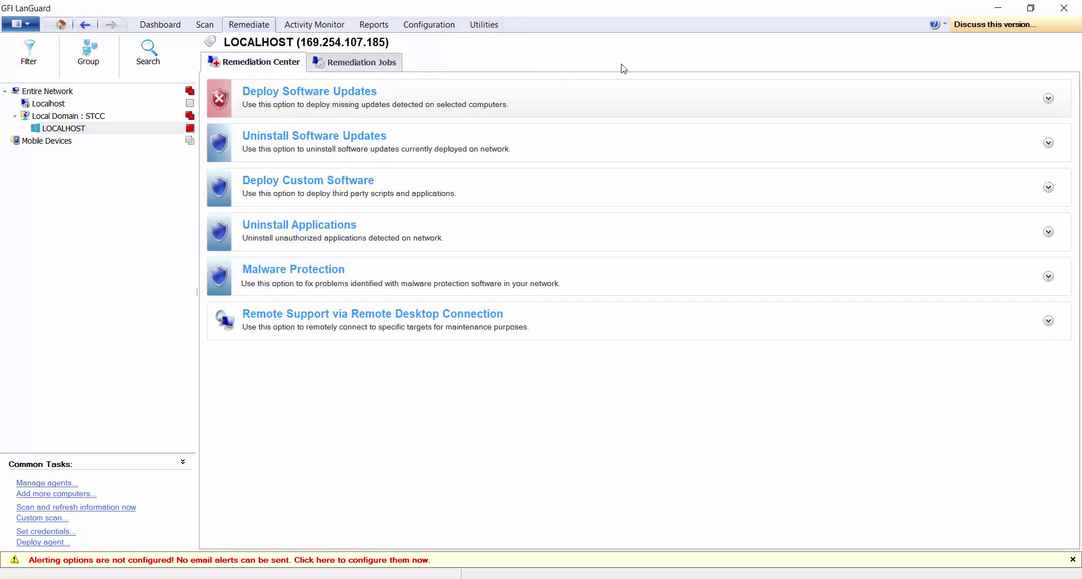
Expand Deploy Software Updates and review the listed missing security, critical and service pack updates for LOCALHOST
click(1047, 100)
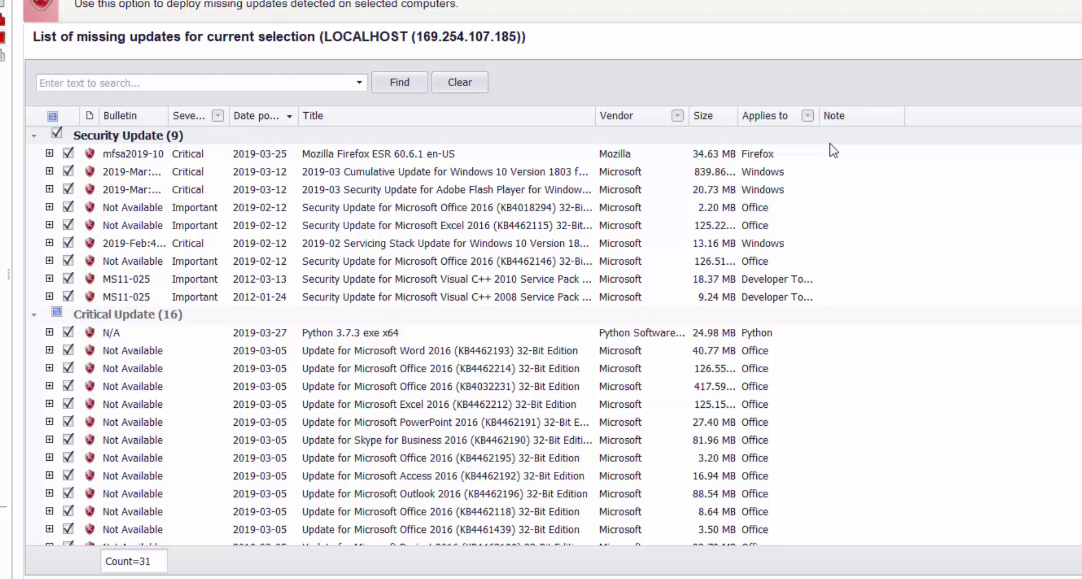
scroll(834, 151, down, 2)
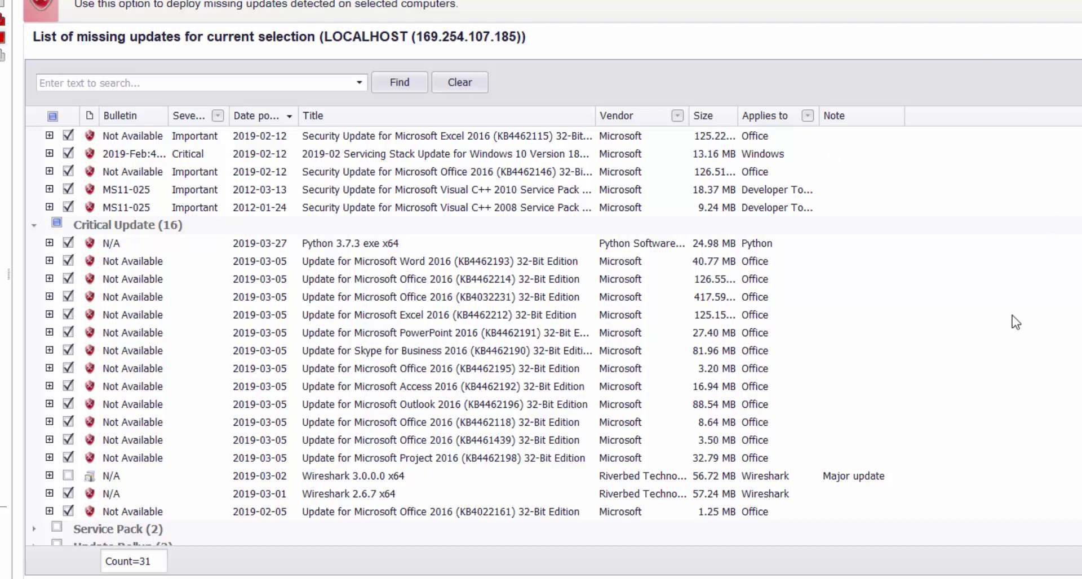
scroll(973, 364, down, 1)
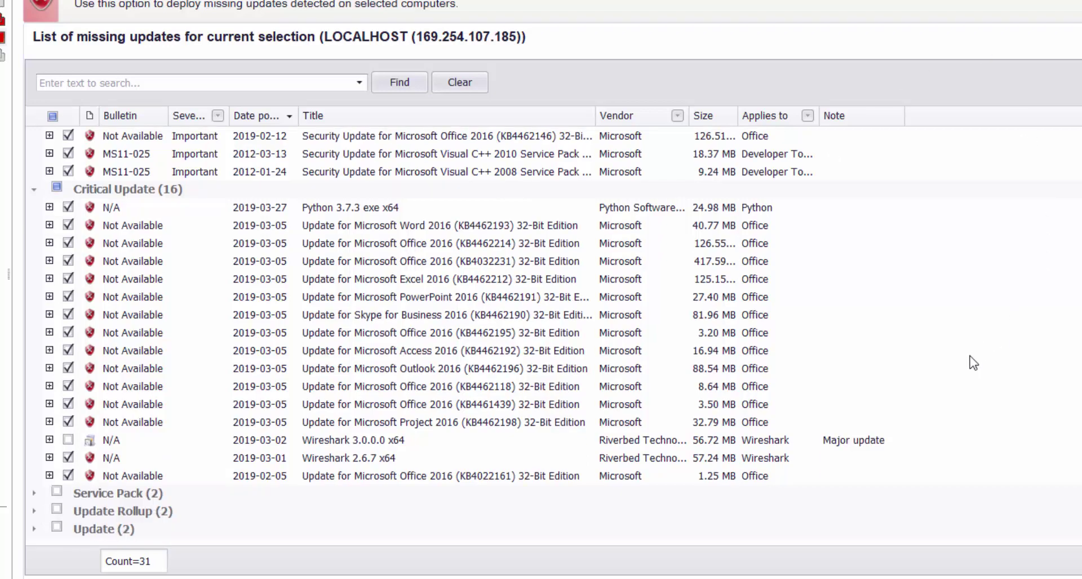
click(880, 350)
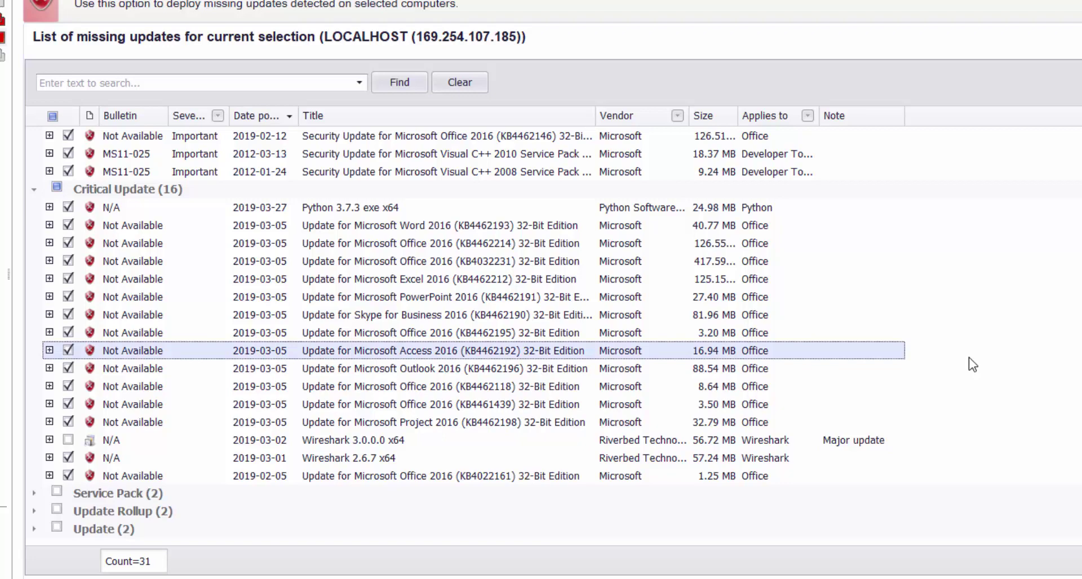
scroll(968, 357, up, 1)
scroll(969, 357, down, 1)
click(35, 493)
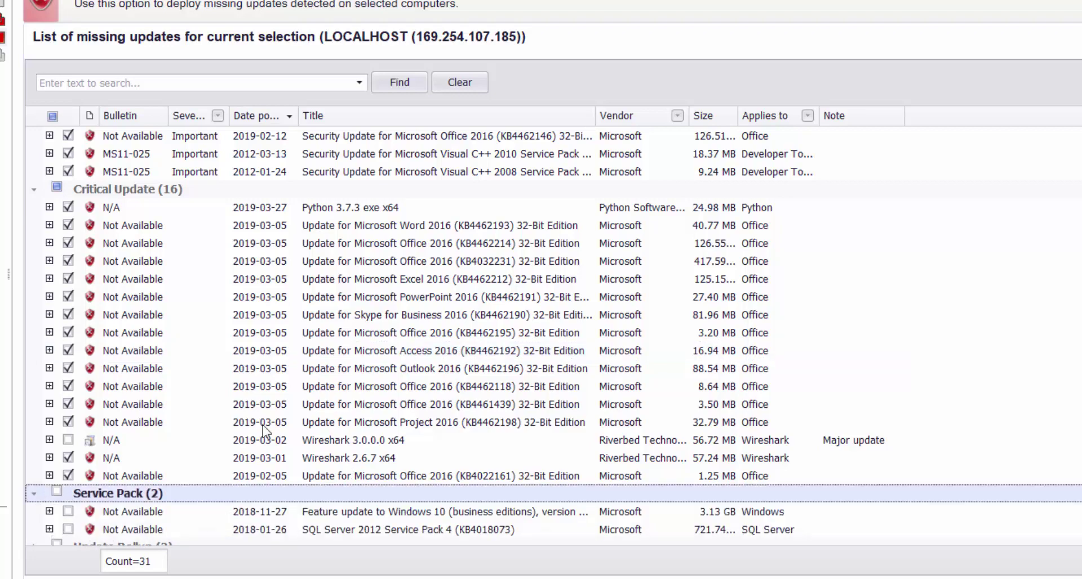
scroll(383, 426, down, 1)
scroll(384, 426, up, 3)
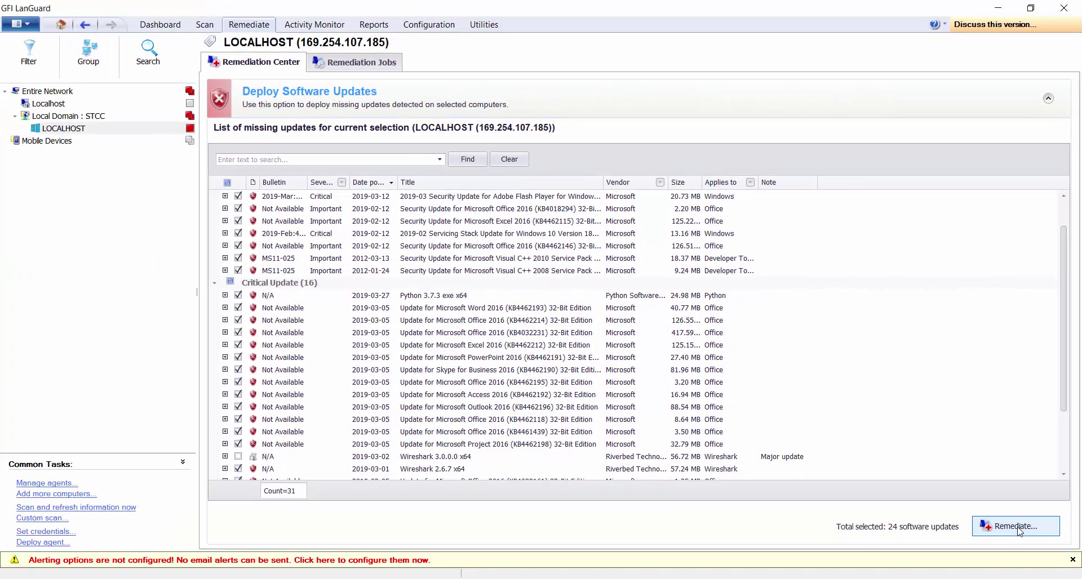
Deploy the selected updates to LOCALHOST immediately with the current deployment options, and expand the job's Downloads and LOCALHOST details
click(1019, 528)
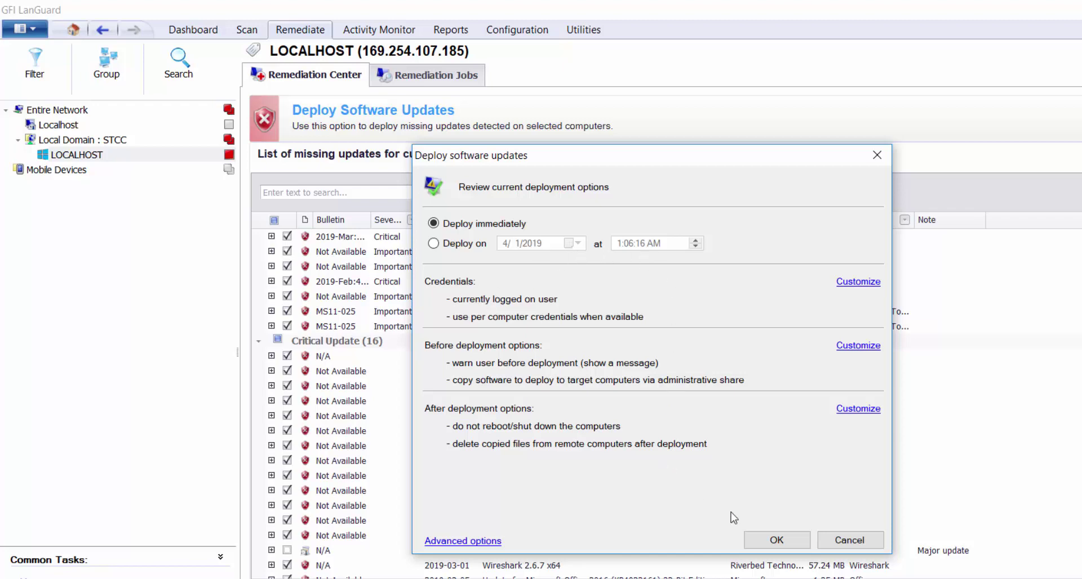
click(770, 540)
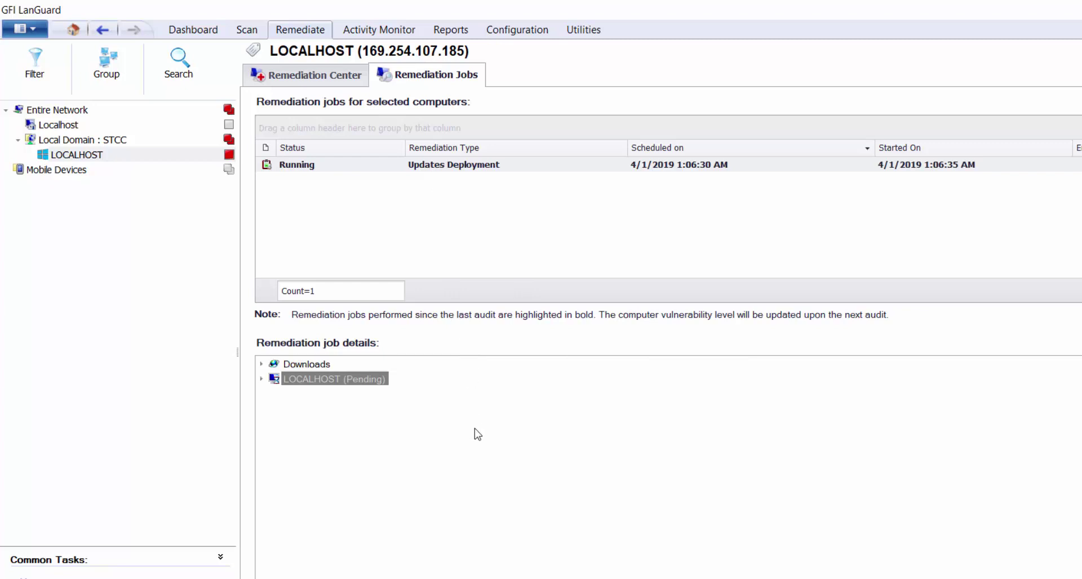
click(262, 364)
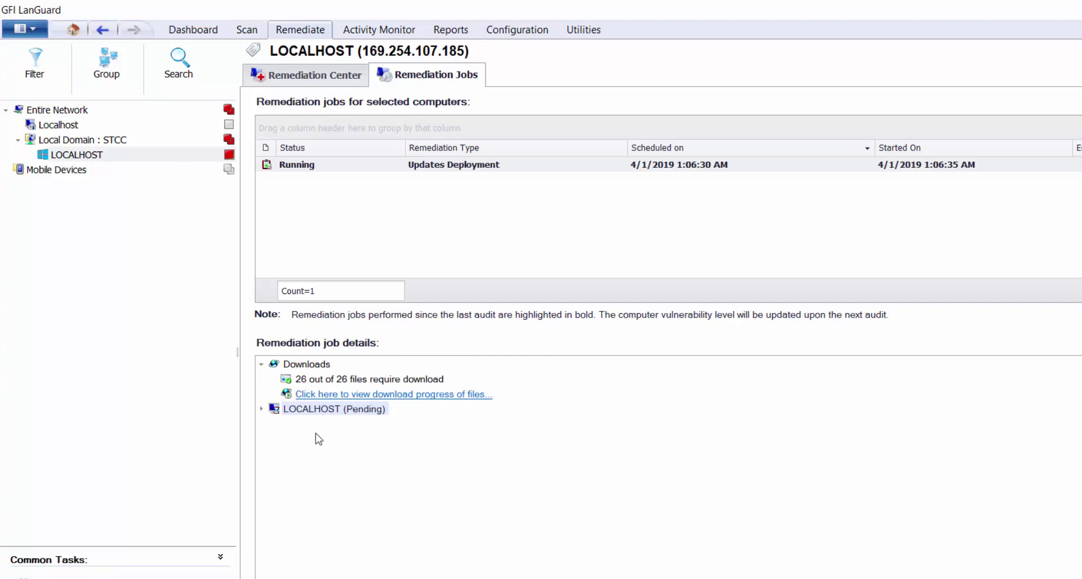
click(262, 409)
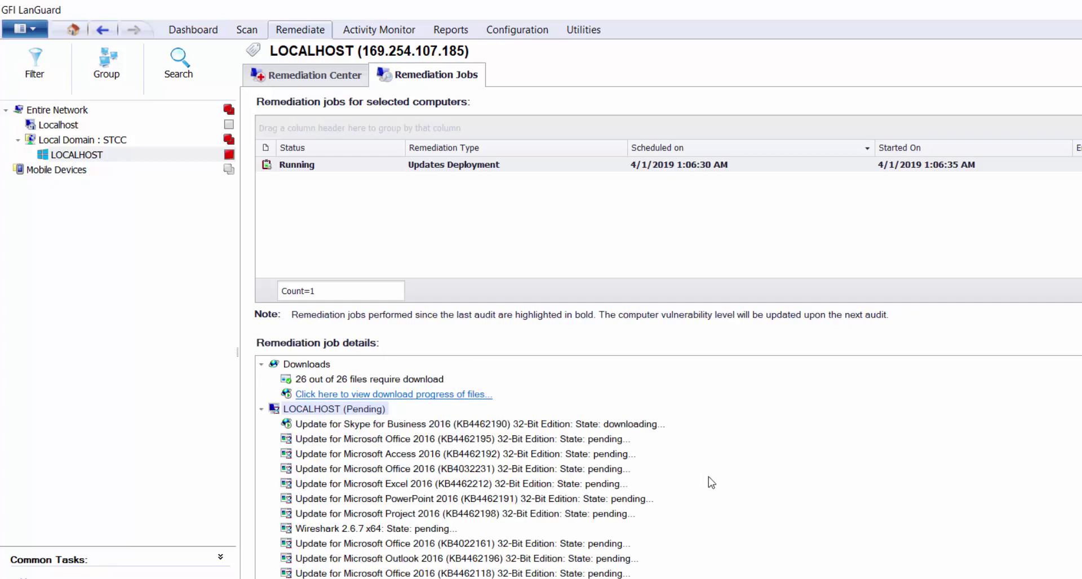